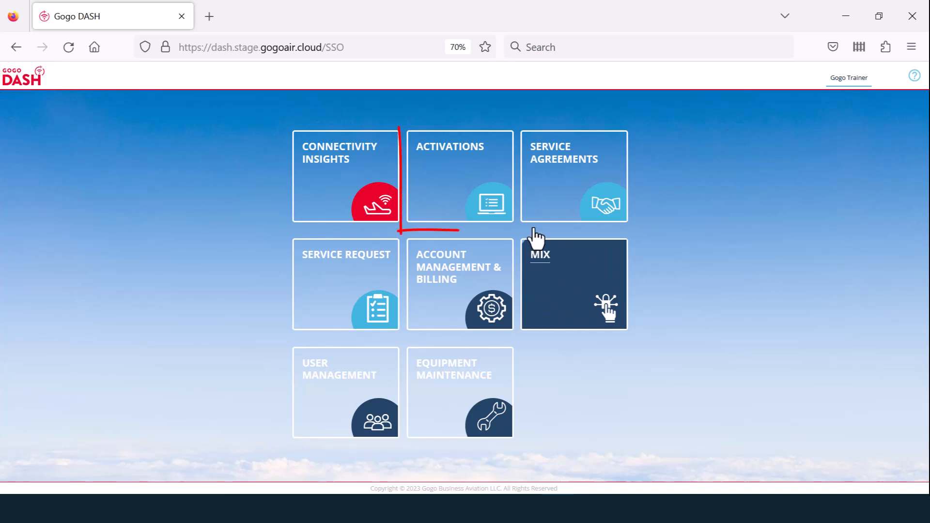
# - Open the Activations list and start a new activation request for Duncan Aviation – Cincinnati
pyautogui.click(468, 200)
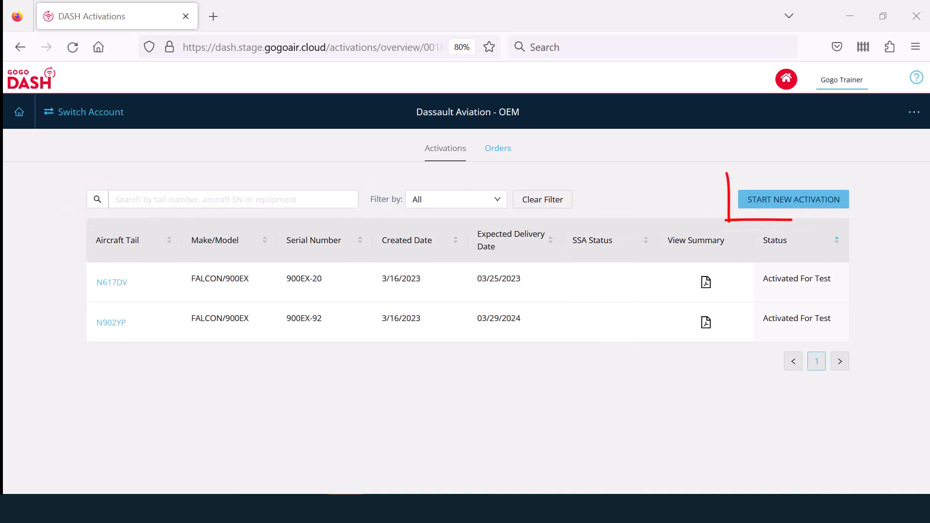
pyautogui.click(822, 210)
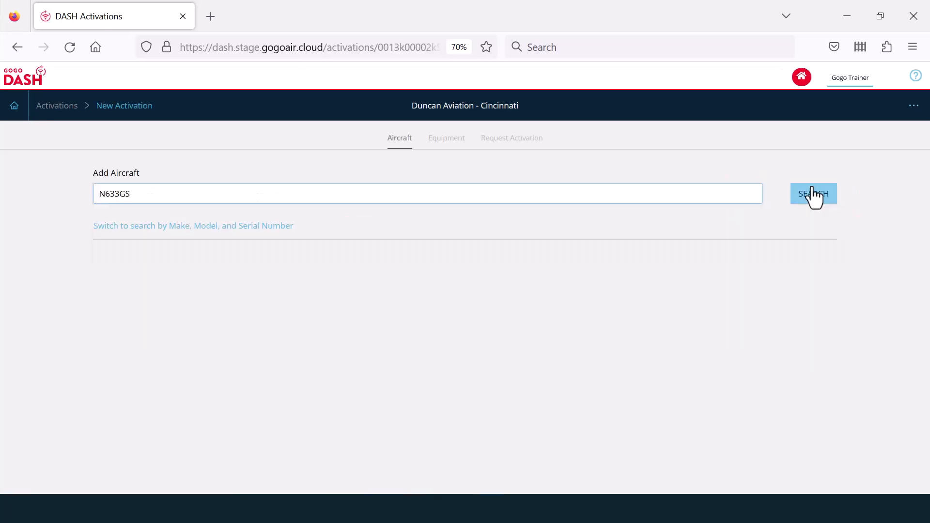
# - Search tail number N633GS and confirm the Gulfstream G600, serial 73133, as the aircraft
pyautogui.click(813, 194)
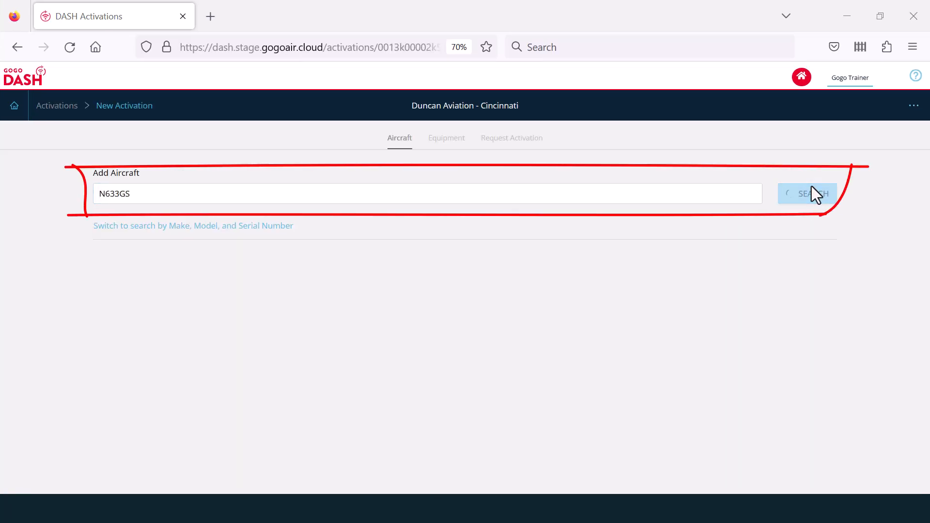
pyautogui.click(244, 227)
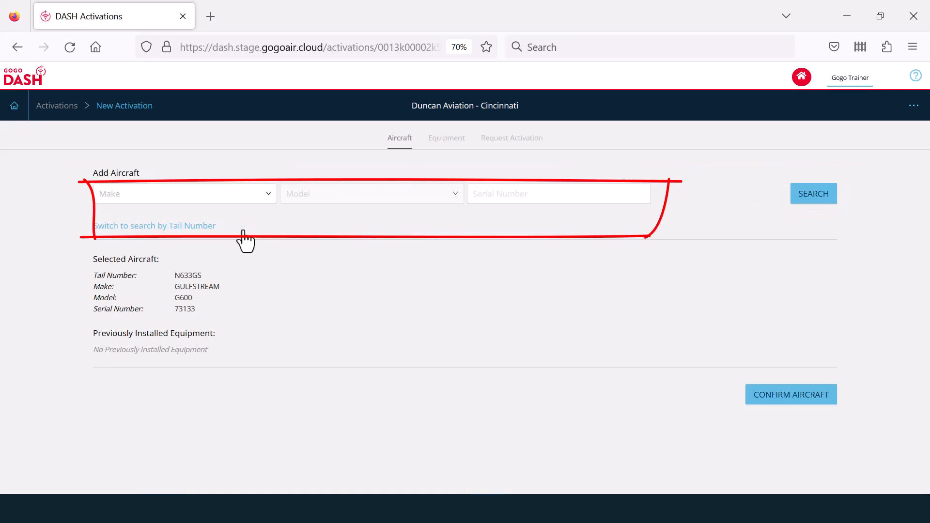
pyautogui.click(205, 238)
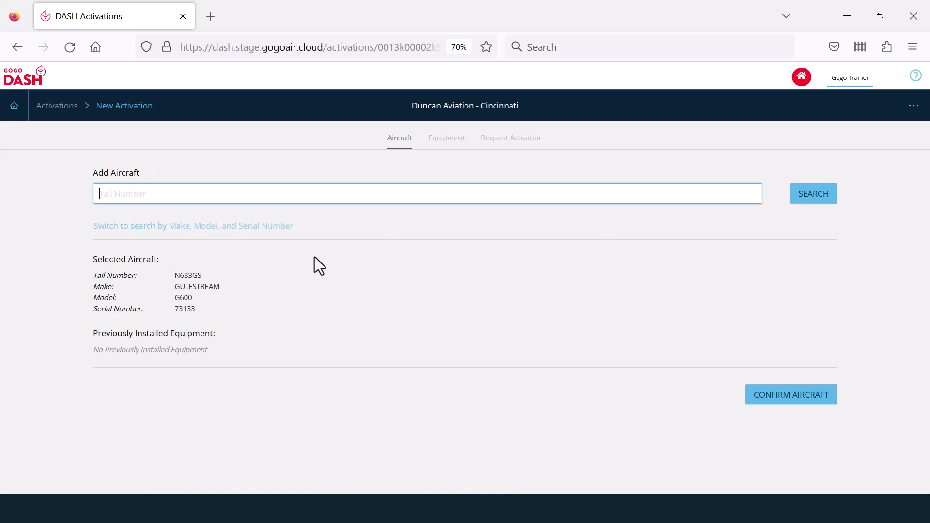
pyautogui.click(790, 393)
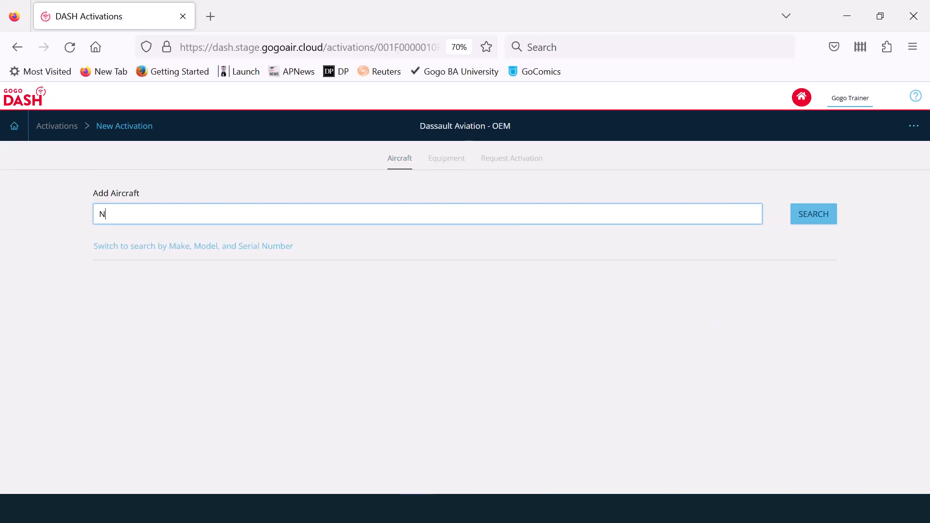
pyautogui.write('23456')
pyautogui.press('Return')
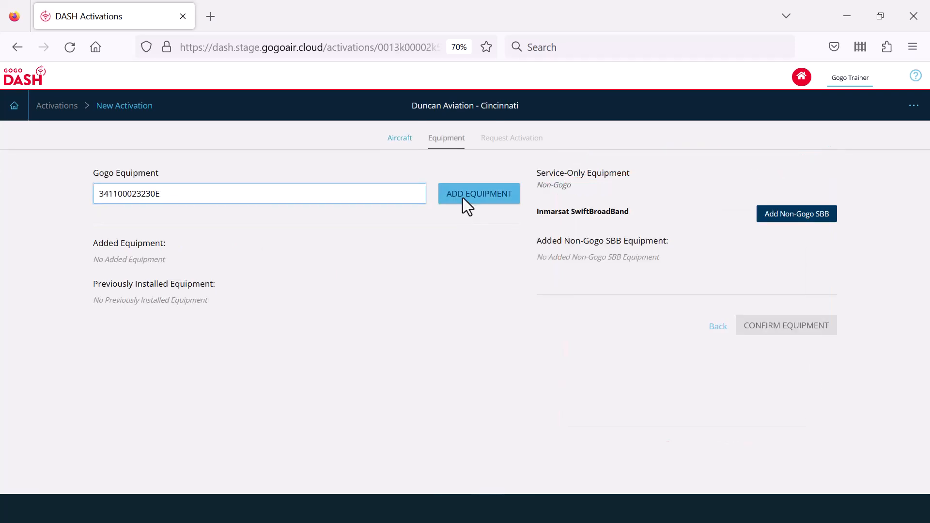
pyautogui.click(463, 197)
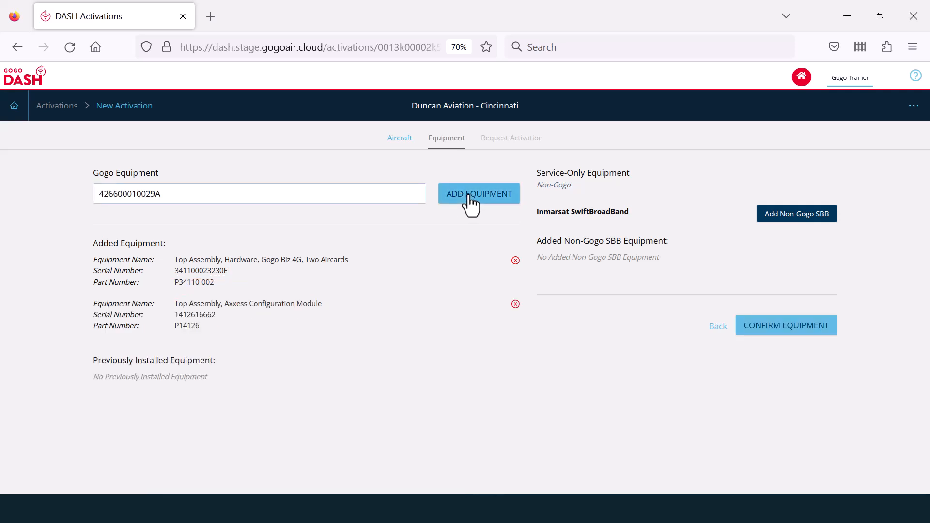
pyautogui.click(466, 195)
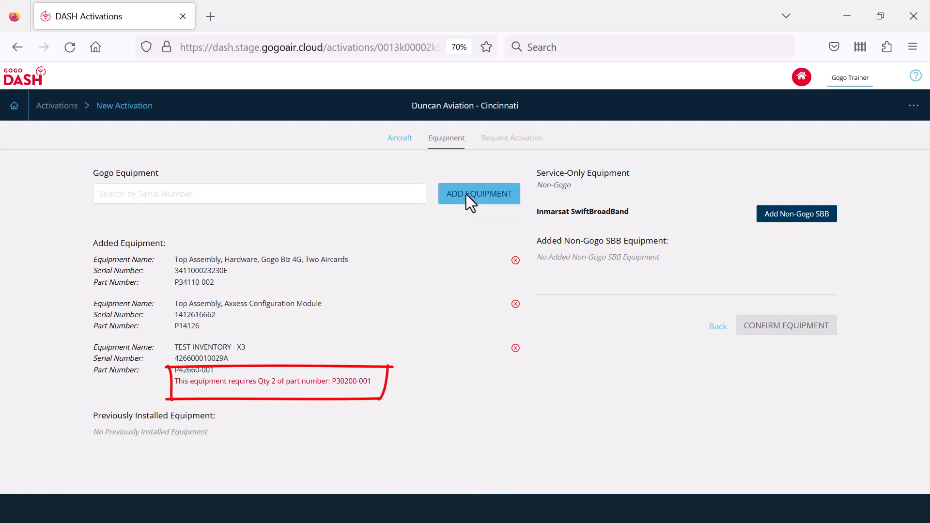
pyautogui.click(466, 194)
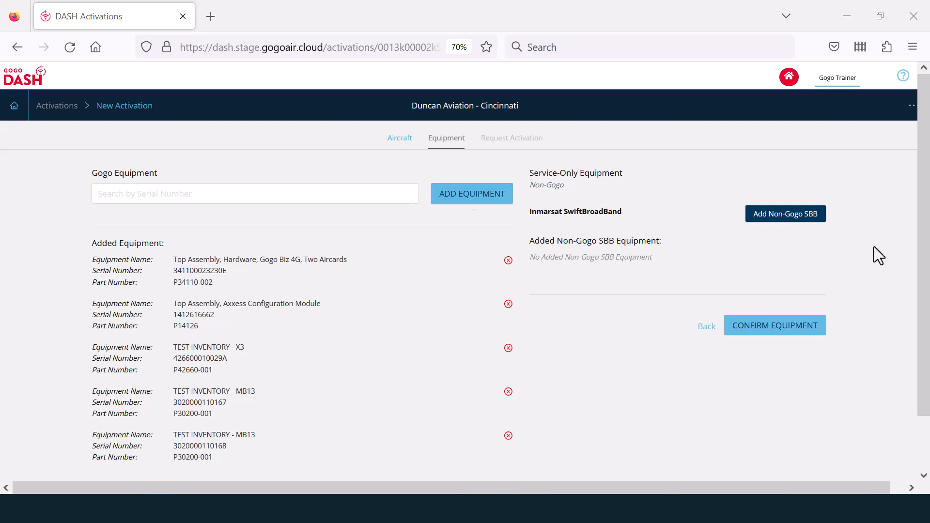
# - Add a non-Gogo Cobham Aviator 350 High Gain SBB unit with its IMSI to the activation
pyautogui.click(766, 219)
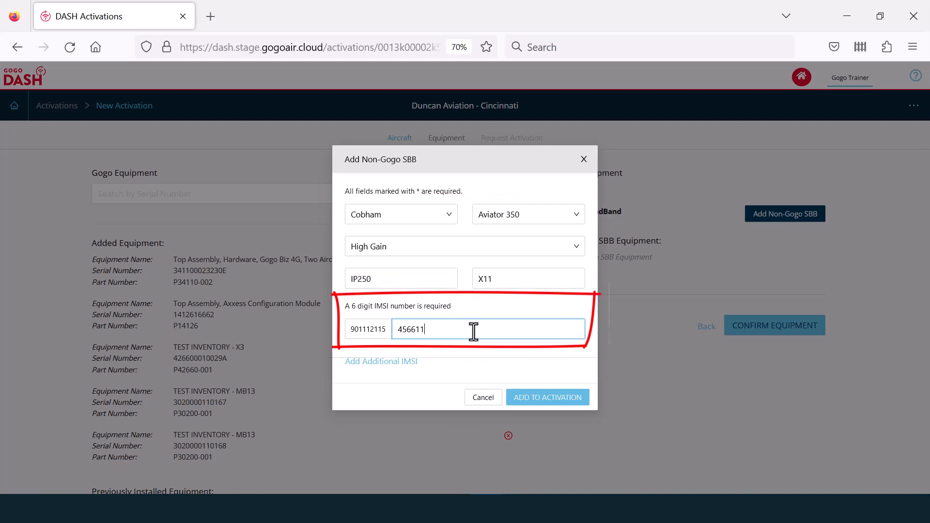
pyautogui.click(543, 401)
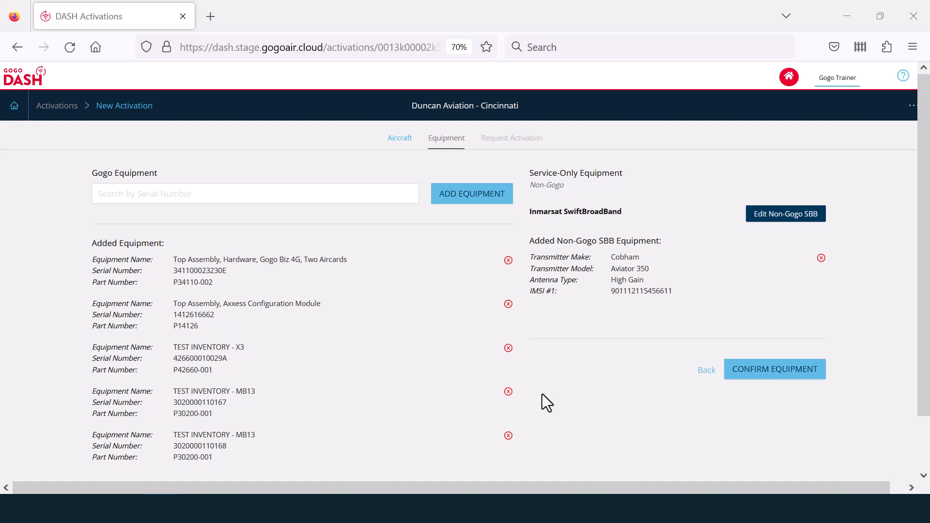
# - Move to the request step and enter the installer's first name, last name and e-mail
pyautogui.click(754, 373)
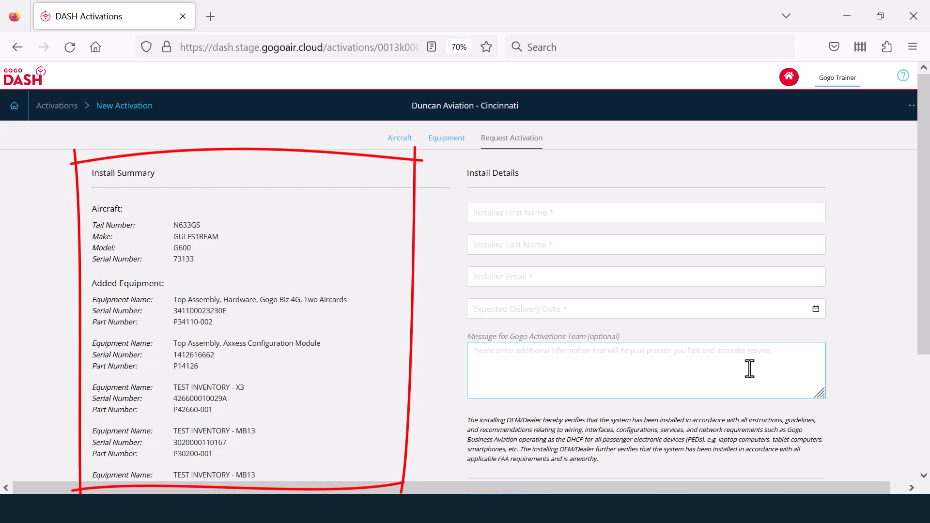
pyautogui.click(646, 213)
pyautogui.write('Jeff')
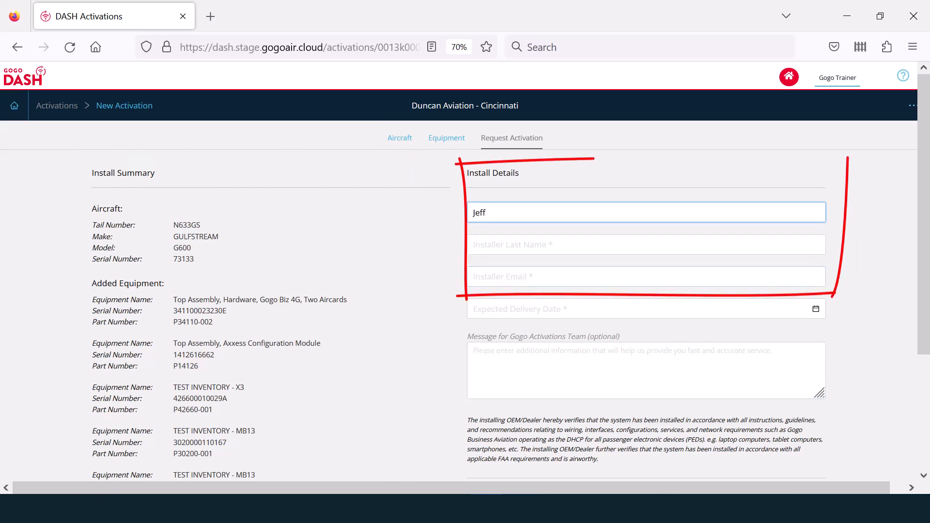
pyautogui.click(646, 244)
pyautogui.write('In')
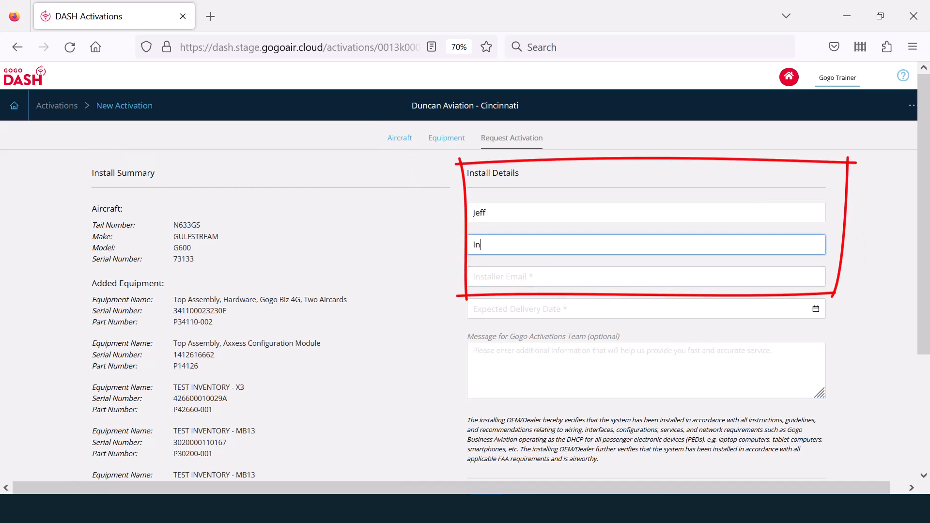
pyautogui.write('staller')
pyautogui.press('Tab')
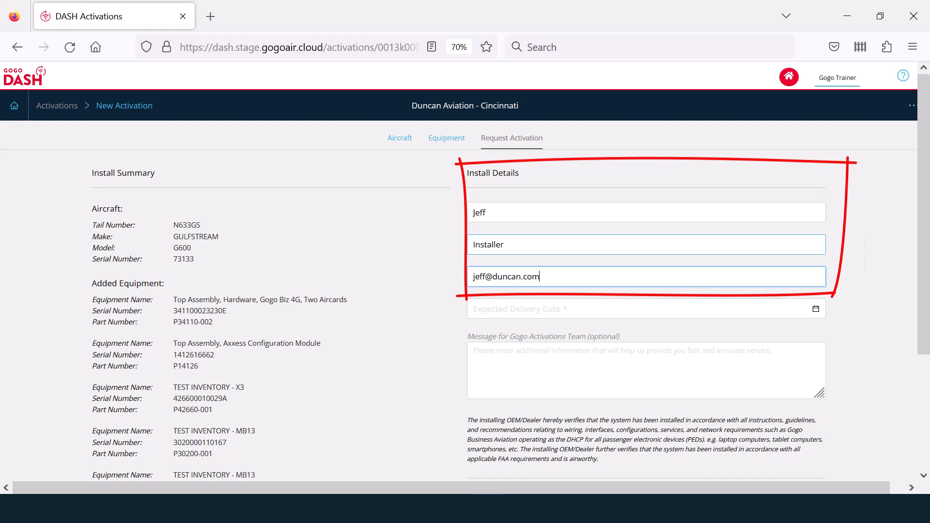
# - Set delivery date 04/28/2023, add a callback-phone message, and submit the activation request
pyautogui.press('Tab')
pyautogui.click(589, 331)
pyautogui.click(573, 430)
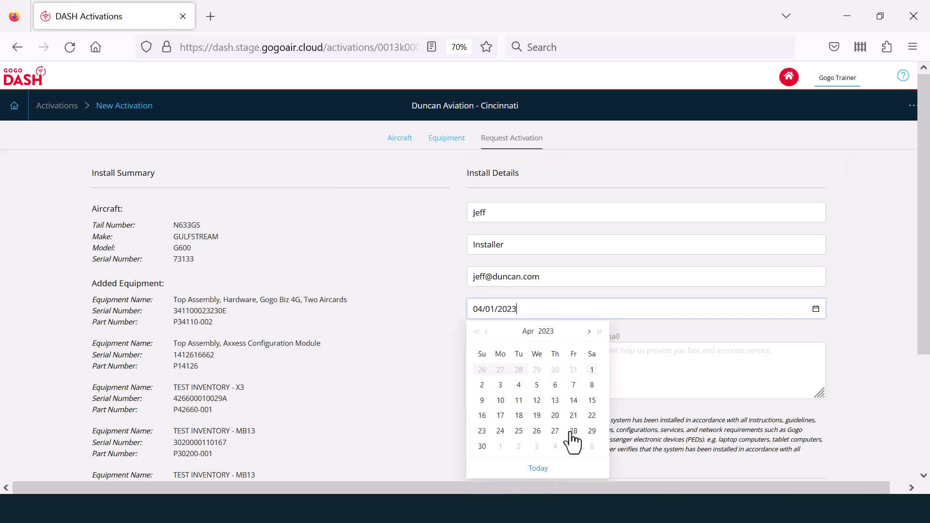
pyautogui.click(641, 371)
pyautogui.write('Call me at 555-555-5555 with any questions')
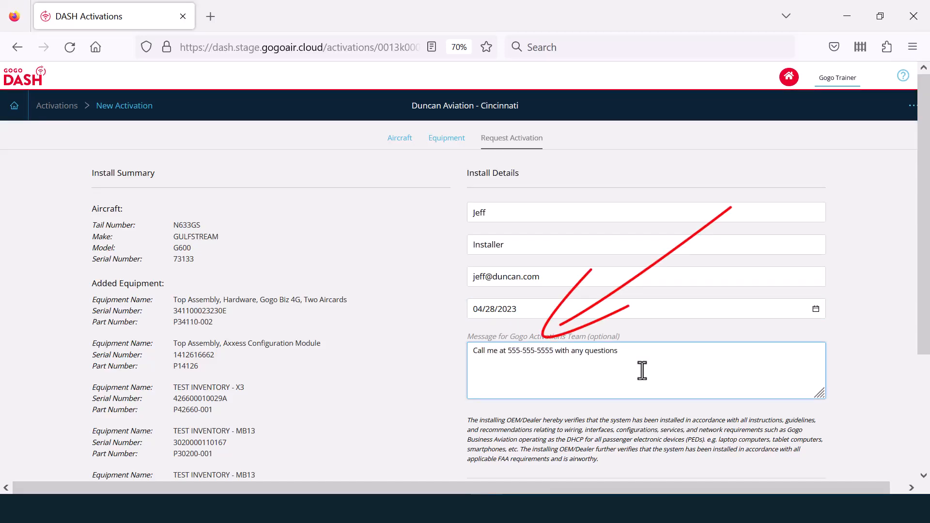
pyautogui.scroll(-3, 649, 364)
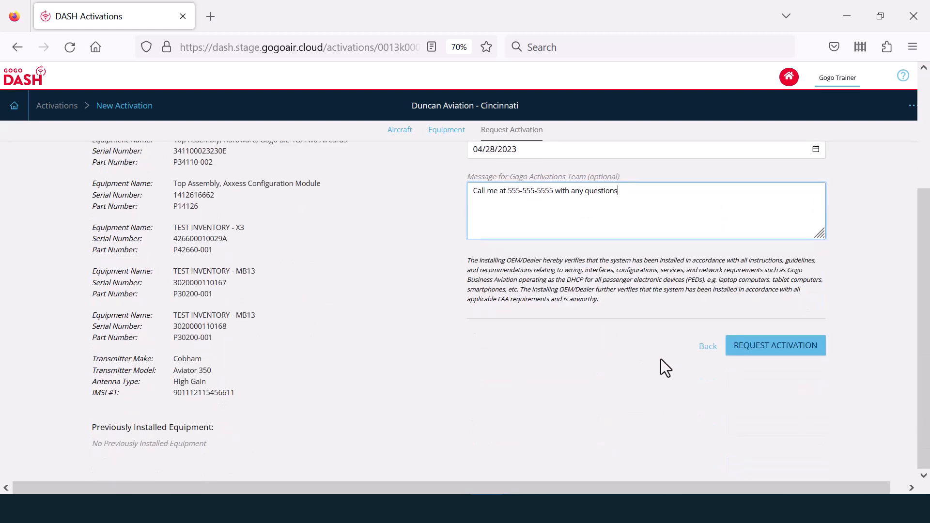
pyautogui.click(758, 352)
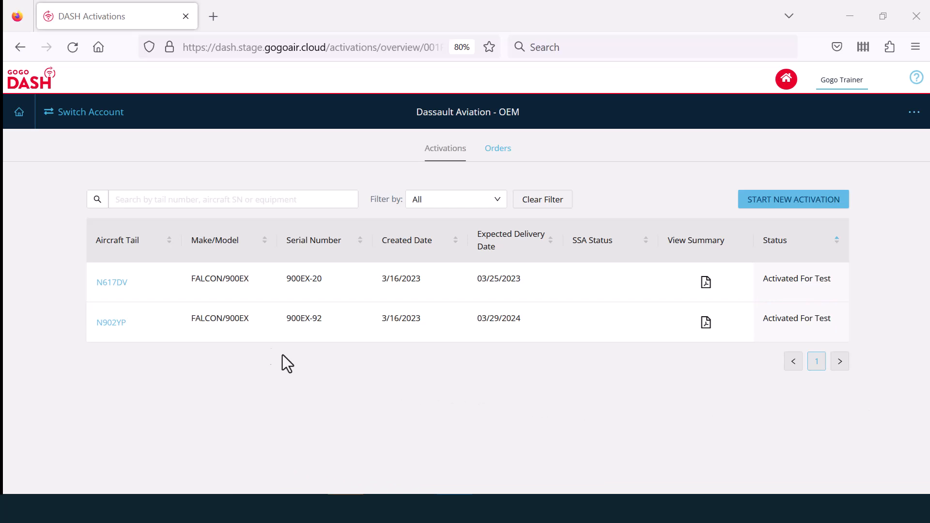
# - Update N902YP's install details, changing the message phone number's last digit to 6
pyautogui.click(111, 323)
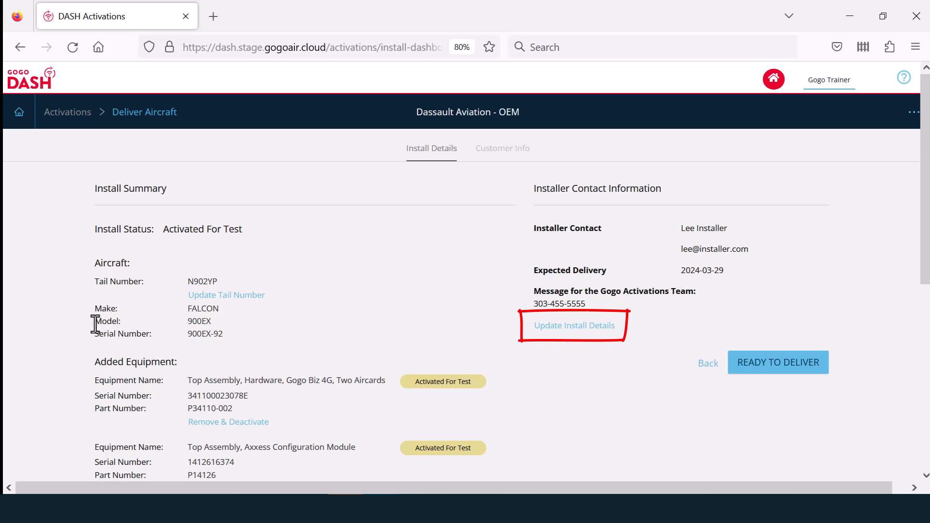
pyautogui.click(554, 329)
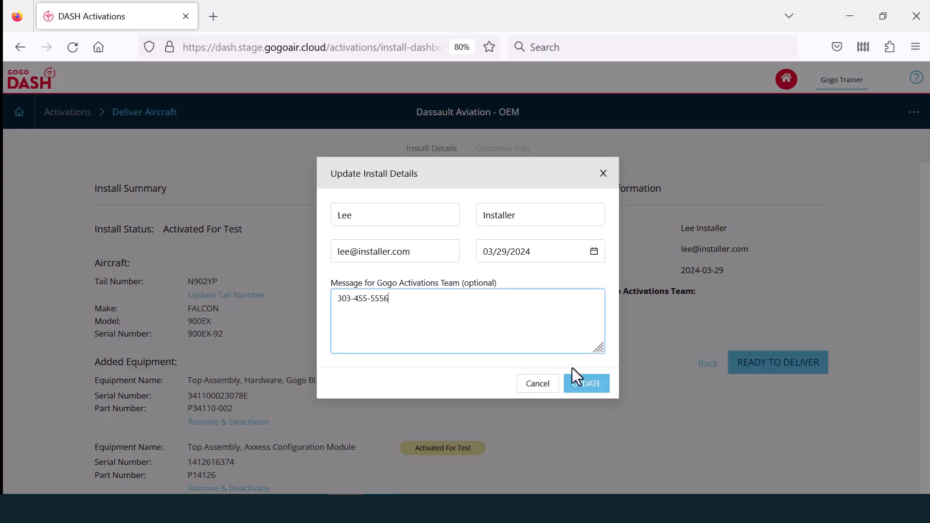
pyautogui.press('BackSpace')
pyautogui.write('6')
pyautogui.click(586, 384)
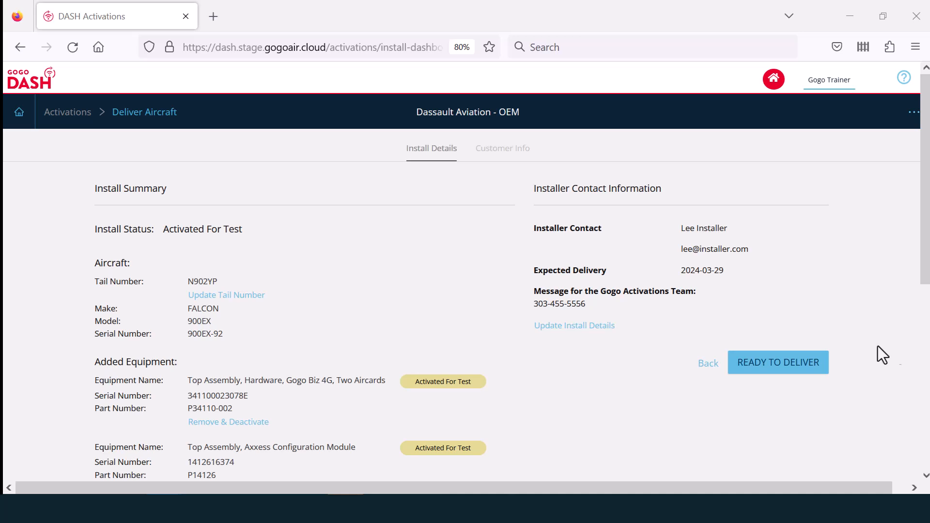
# - Mark N902YP Ready To Deliver, entering customer company Jetair Corp with its address and city
pyautogui.click(769, 363)
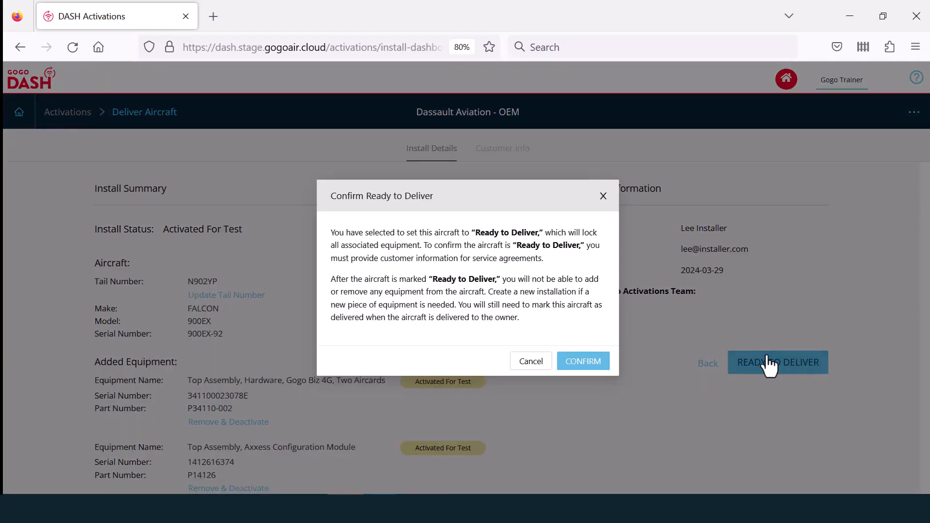
pyautogui.click(598, 365)
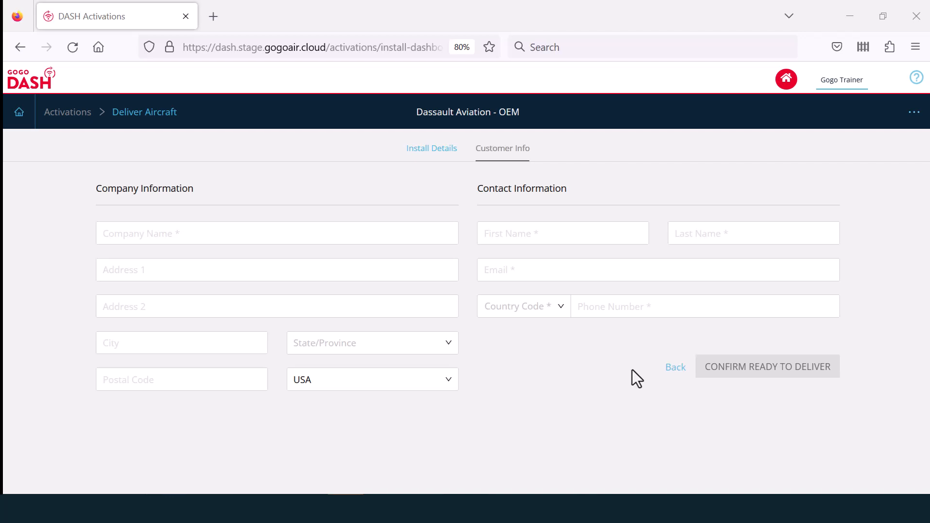
pyautogui.write('Jetair Corp')
pyautogui.press('Tab')
pyautogui.write('123 N. 1st Stree')
pyautogui.press('Tab')
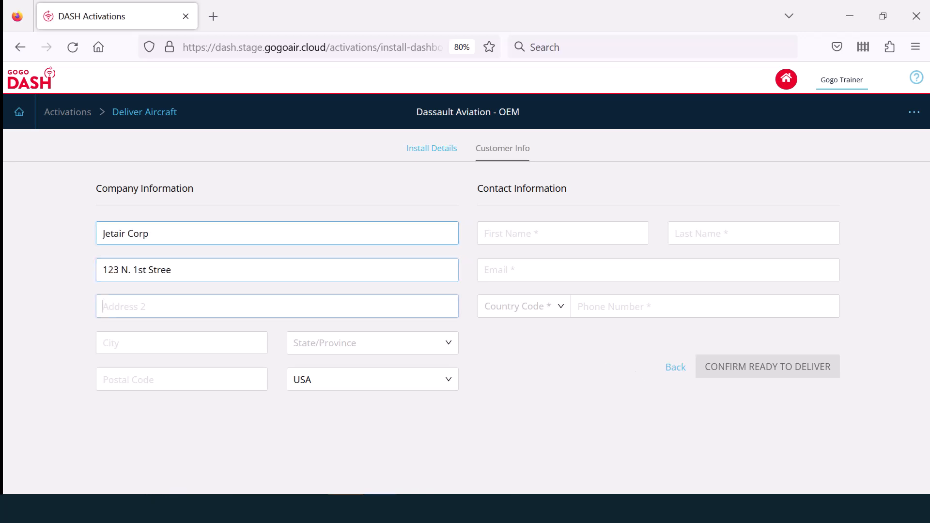
pyautogui.write('Suite 1')
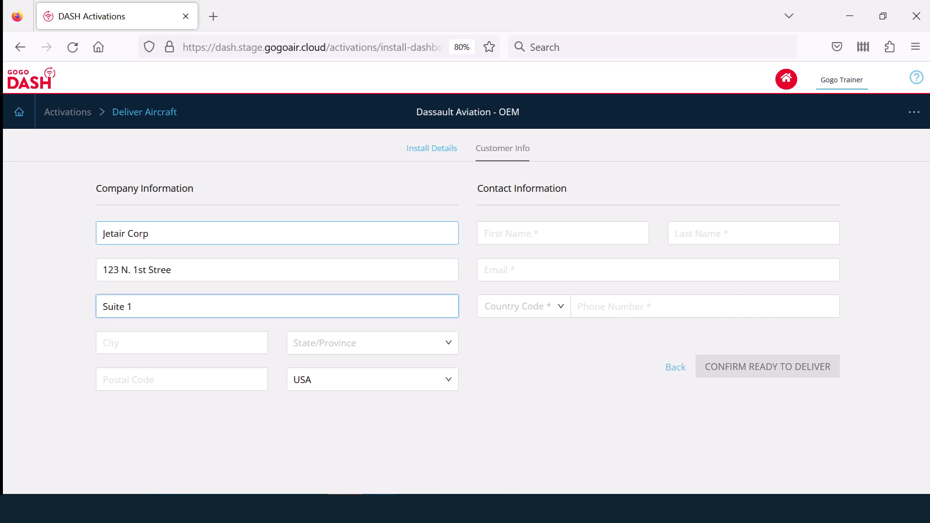
pyautogui.press('Tab')
pyautogui.write('Springfield')
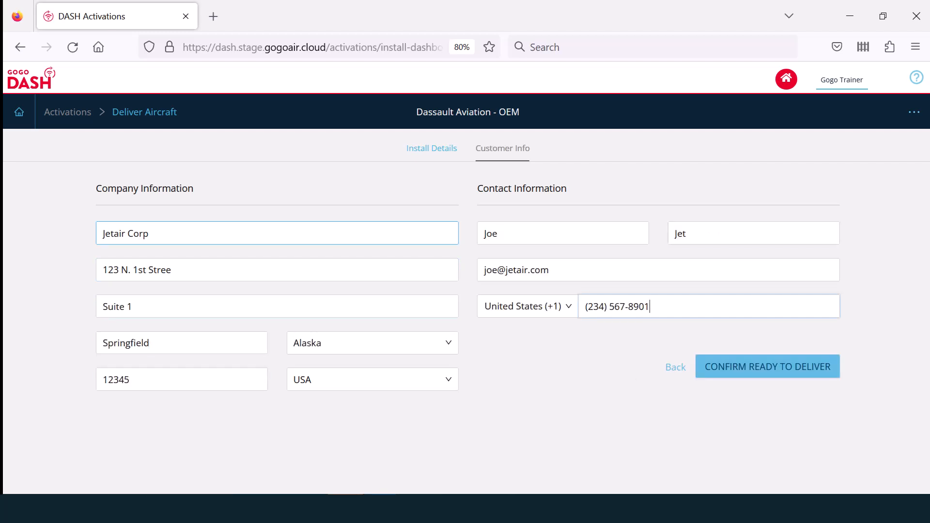
pyautogui.click(794, 364)
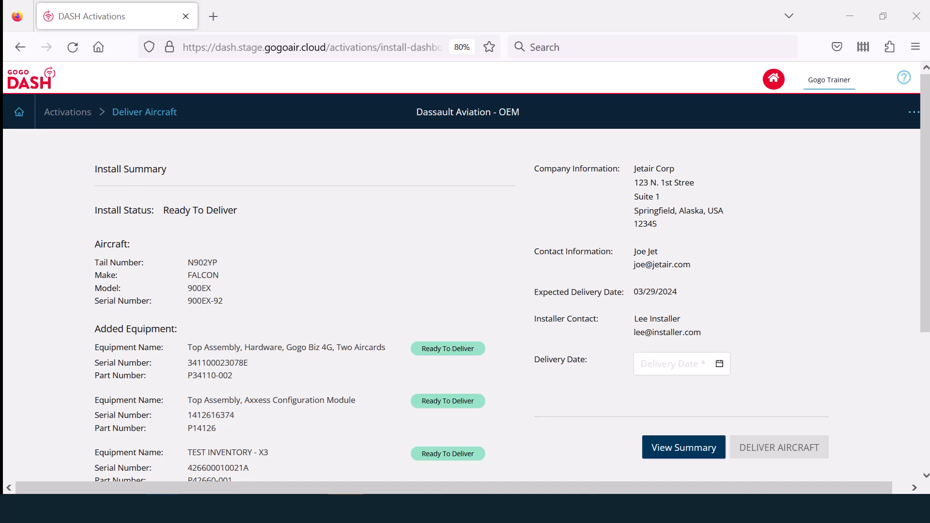
# - Set N902YP's delivery date to March 29, 2024 and deliver the aircraft
pyautogui.click(726, 359)
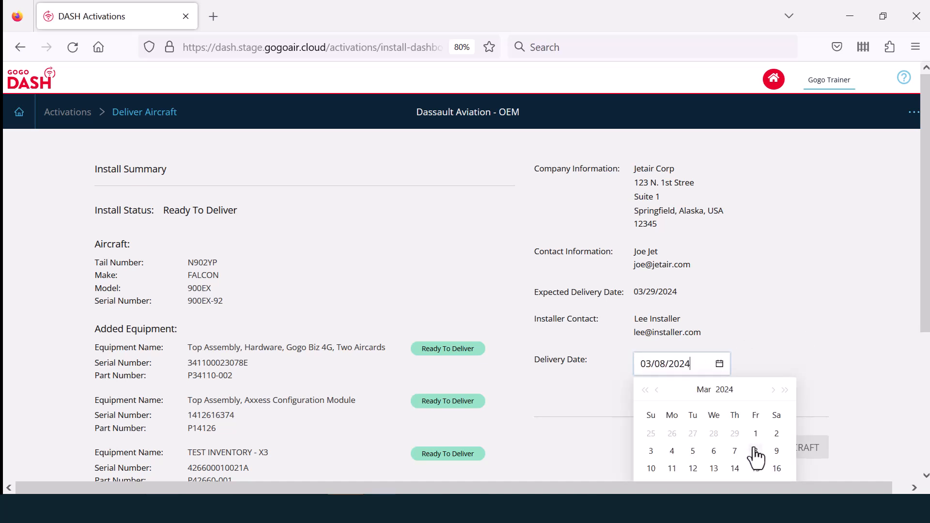
pyautogui.scroll(-1, 754, 449)
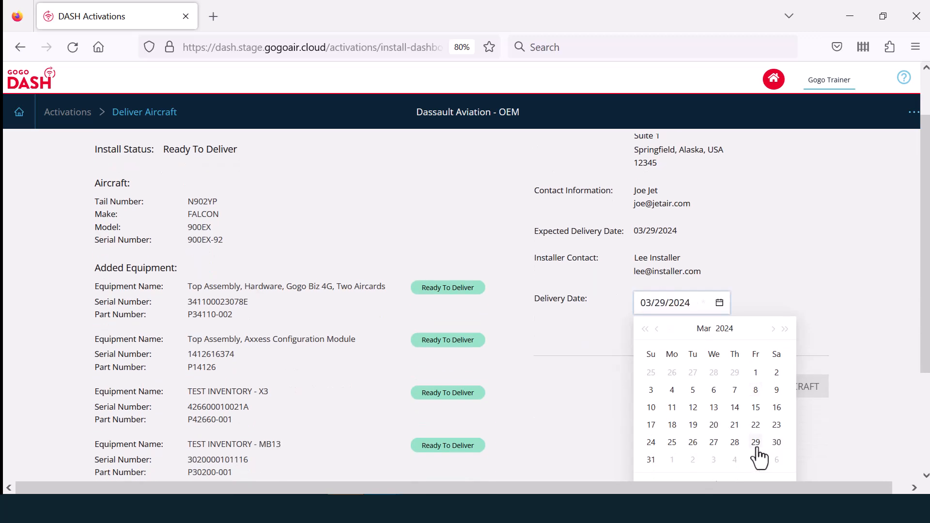
pyautogui.click(756, 449)
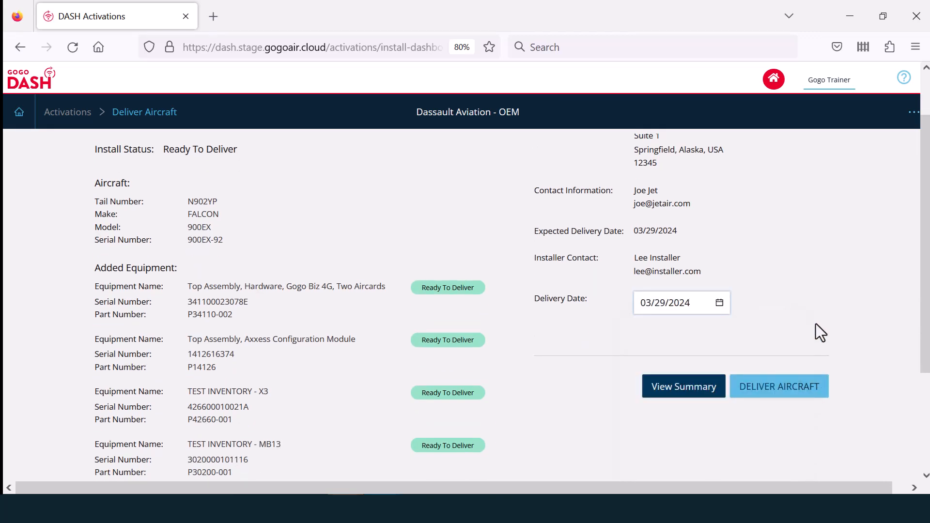
pyautogui.click(782, 394)
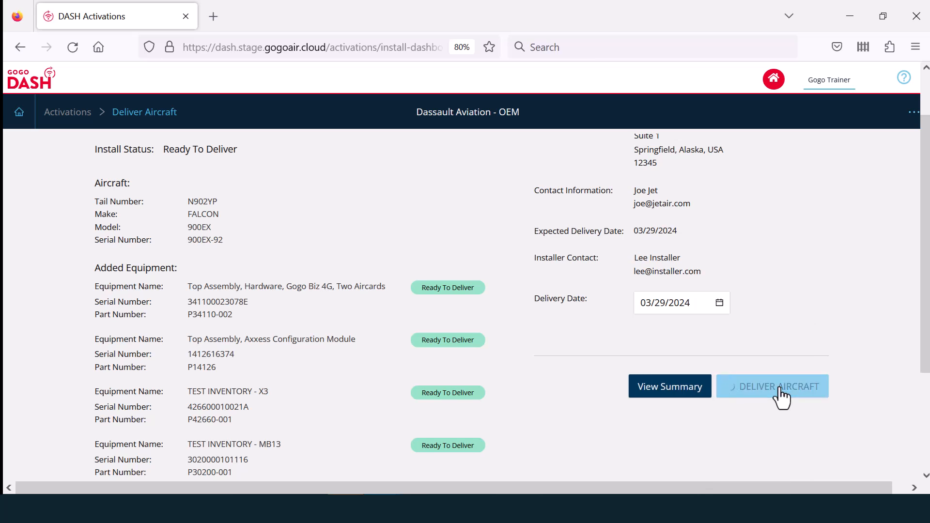